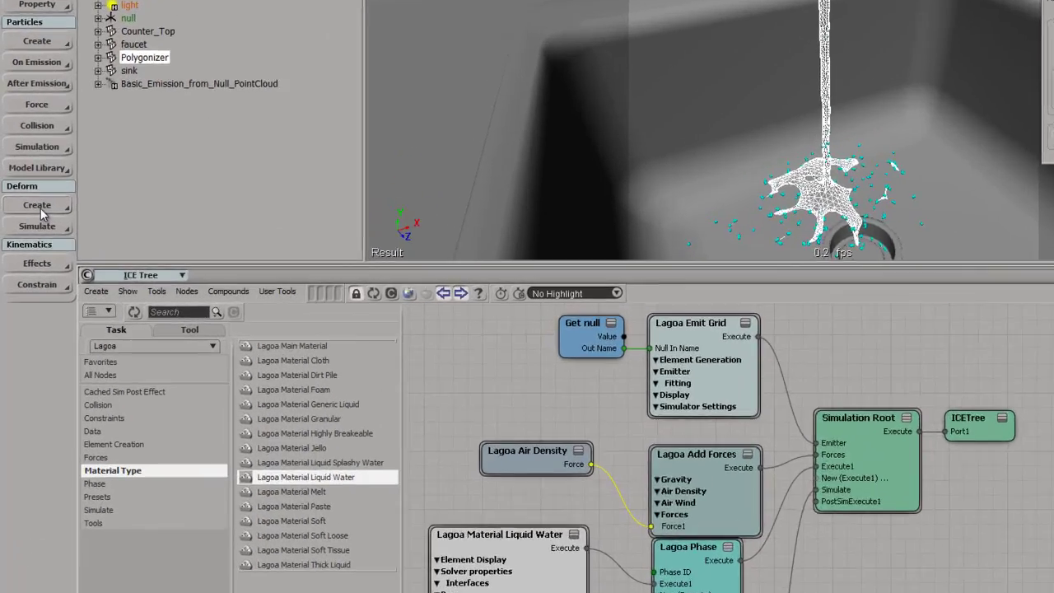
- Add a Lagoa Fluid Shaper to the water mesh and float its page beside the Polygonizer settings
left_click(40, 207)
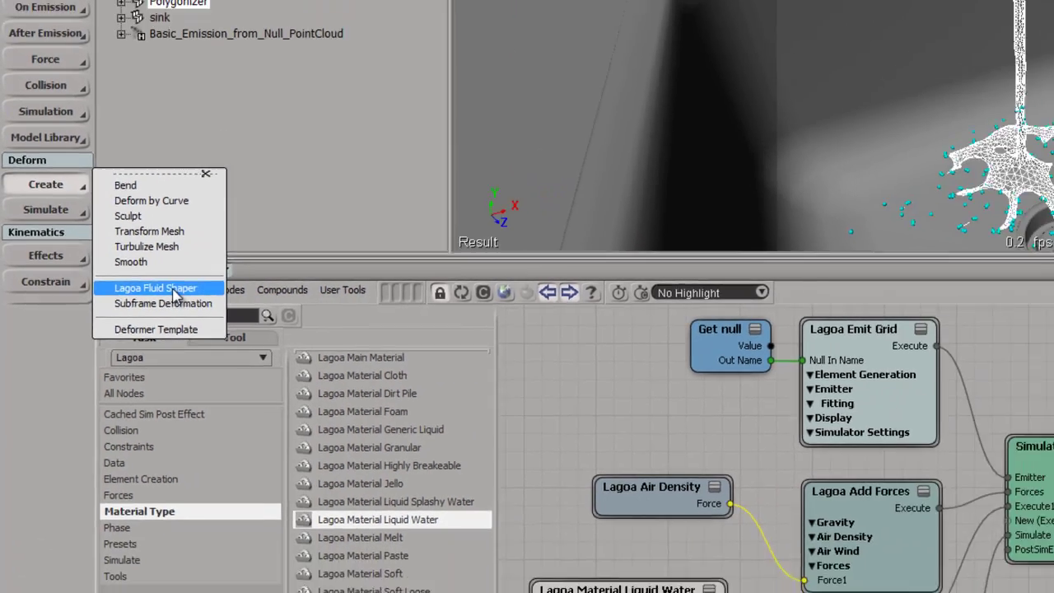
left_click(213, 286)
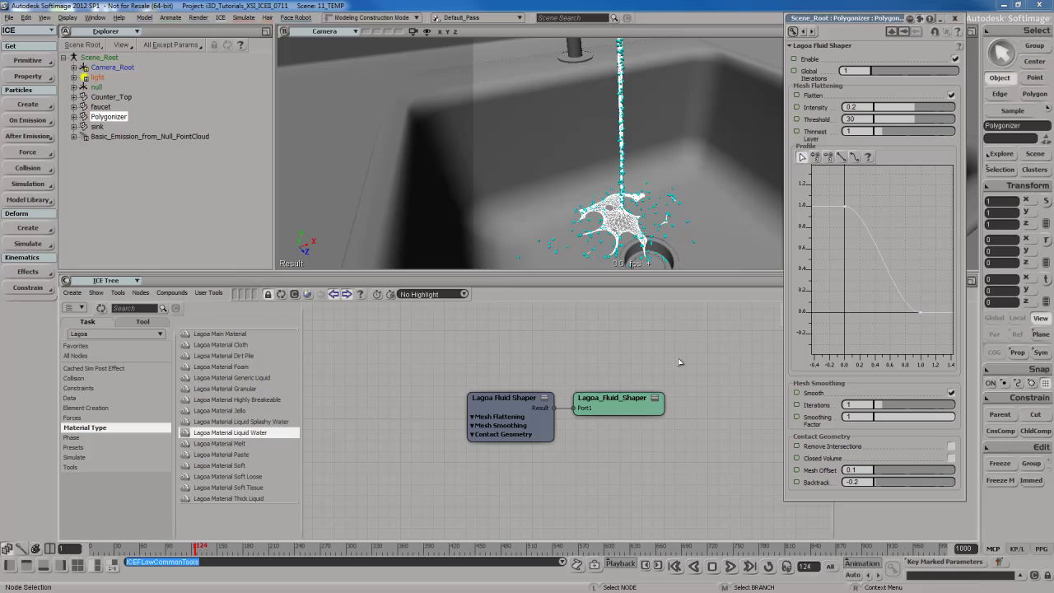
left_click(894, 32)
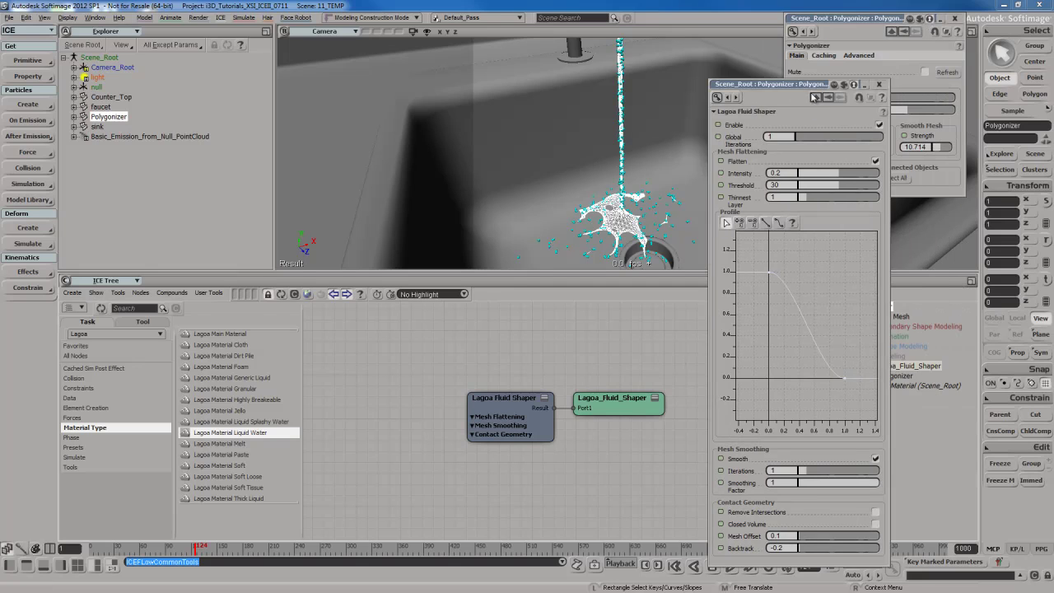
left_click_drag(815, 84, 837, 15)
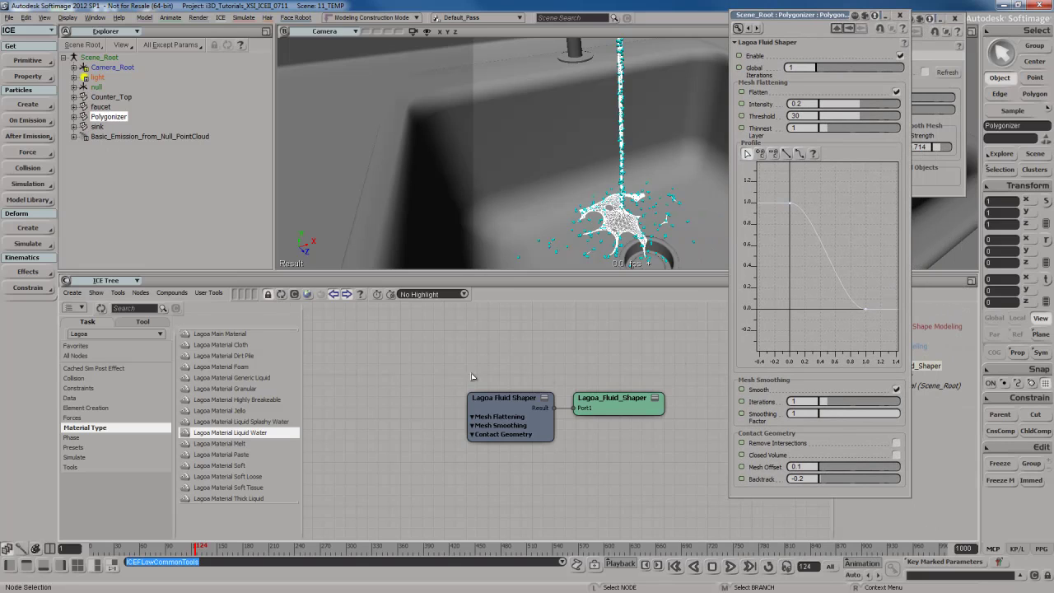
left_click_drag(835, 17, 225, 25)
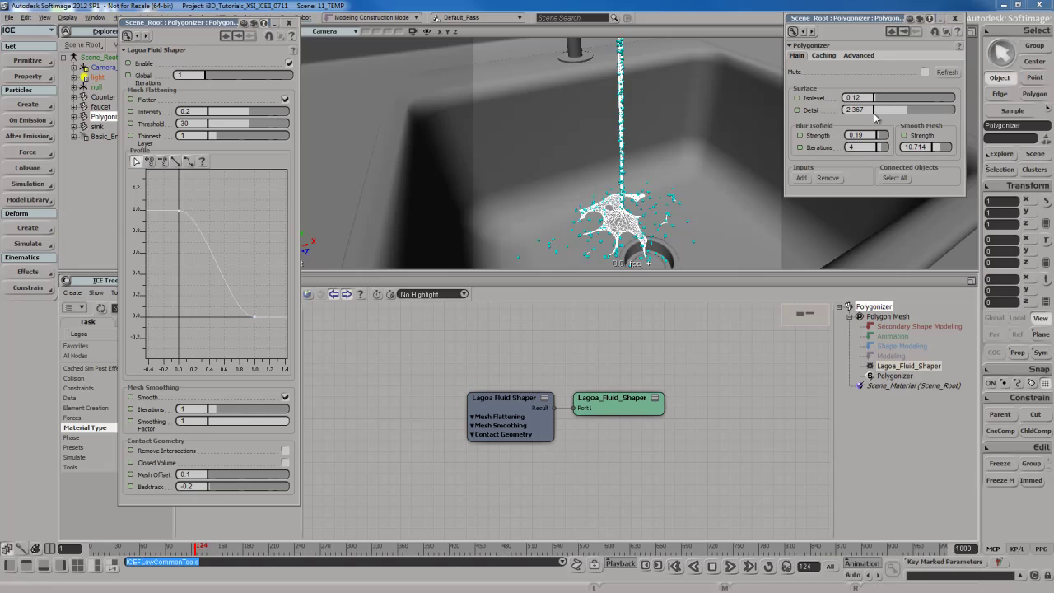
- Set Polygonizer Blur Isofield Strength to 0, Iterations to 1, and Smooth Mesh Strength to 0
left_click(861, 135)
key("Return")
left_click_drag(883, 137, 869, 148)
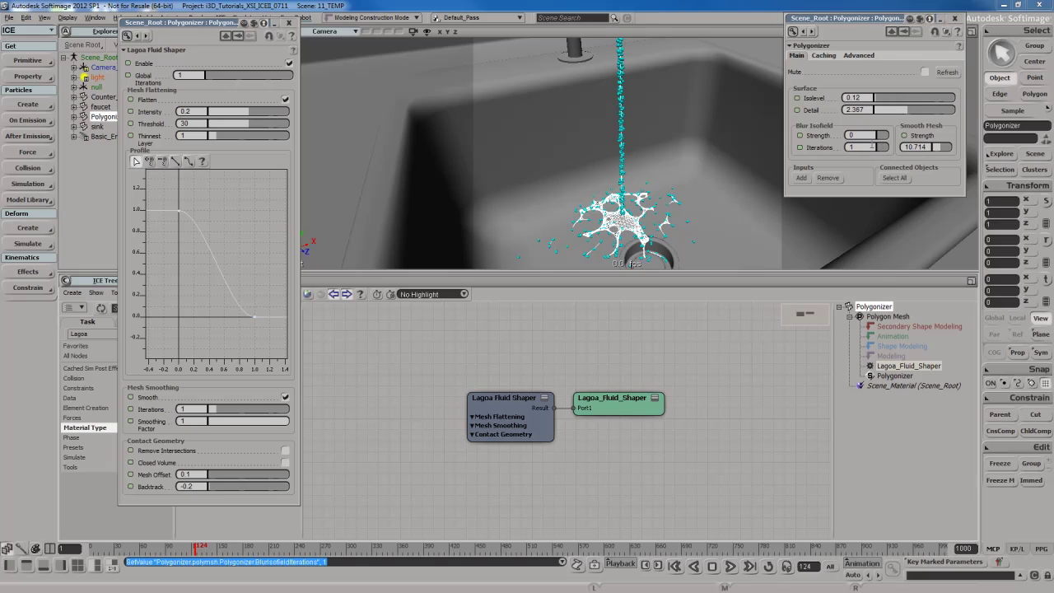
left_click_drag(939, 148, 922, 147)
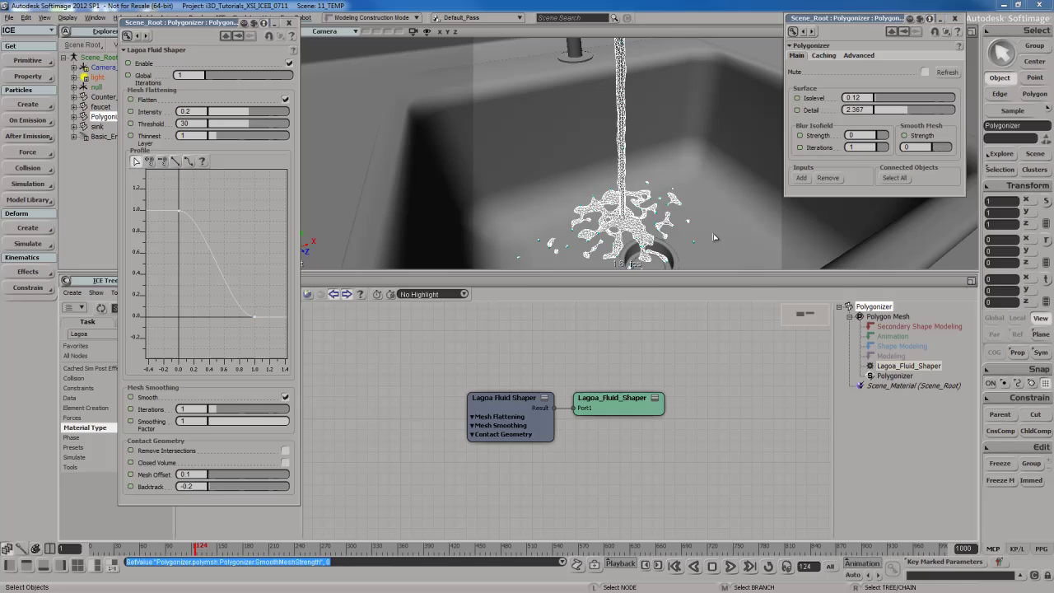
- Preview the shaded water in a render region, then close the preview
key("q")
left_click_drag(511, 142, 734, 265)
key("space")
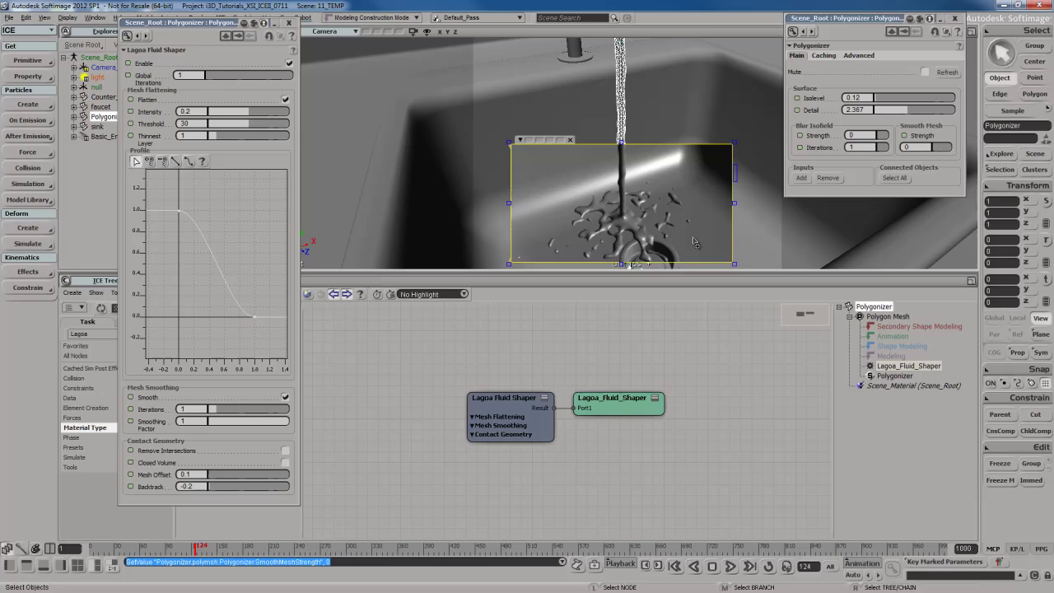
key("q")
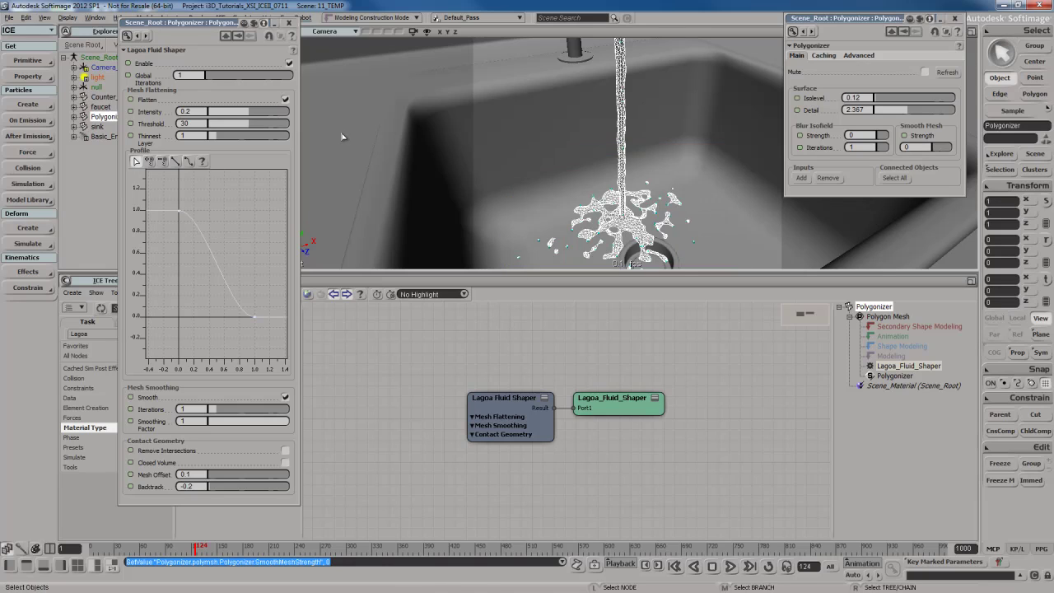
- Compare the mesh with Flatten off and on, and tune Flatten Intensity to 0.201
left_click(285, 99)
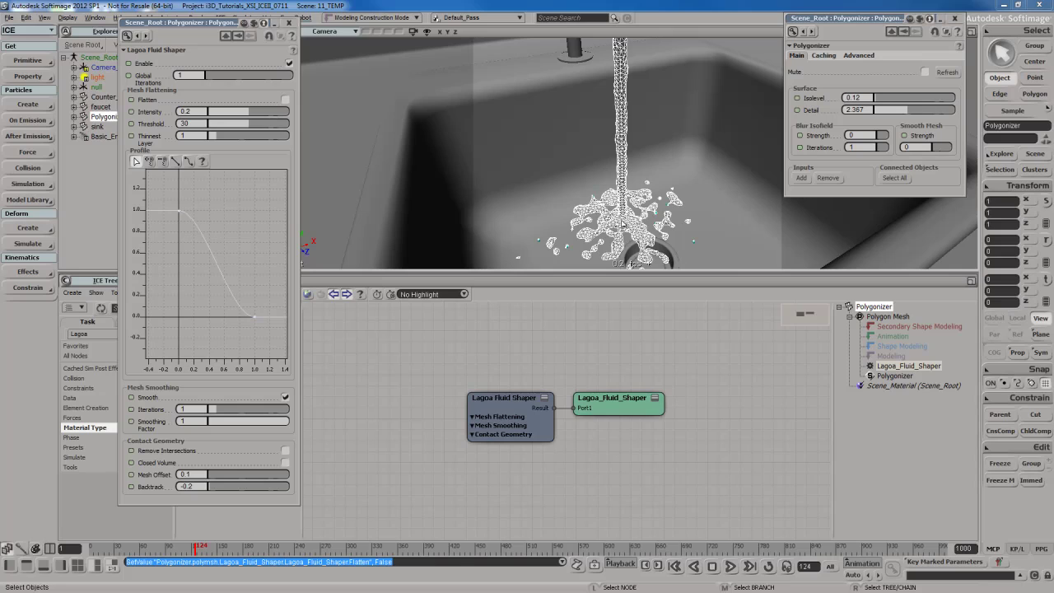
left_click(286, 100)
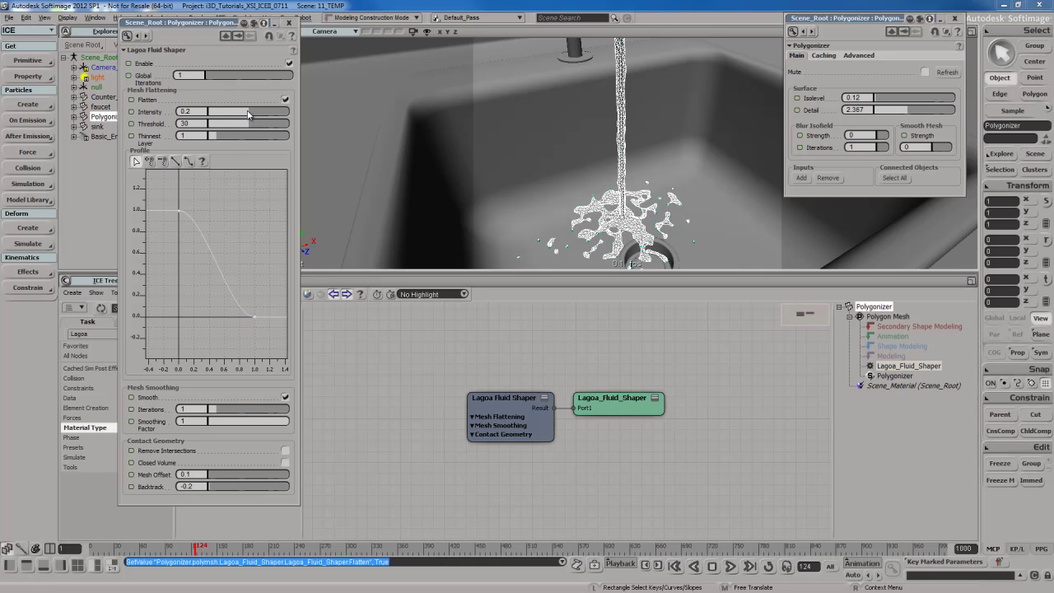
left_click_drag(249, 115, 281, 116)
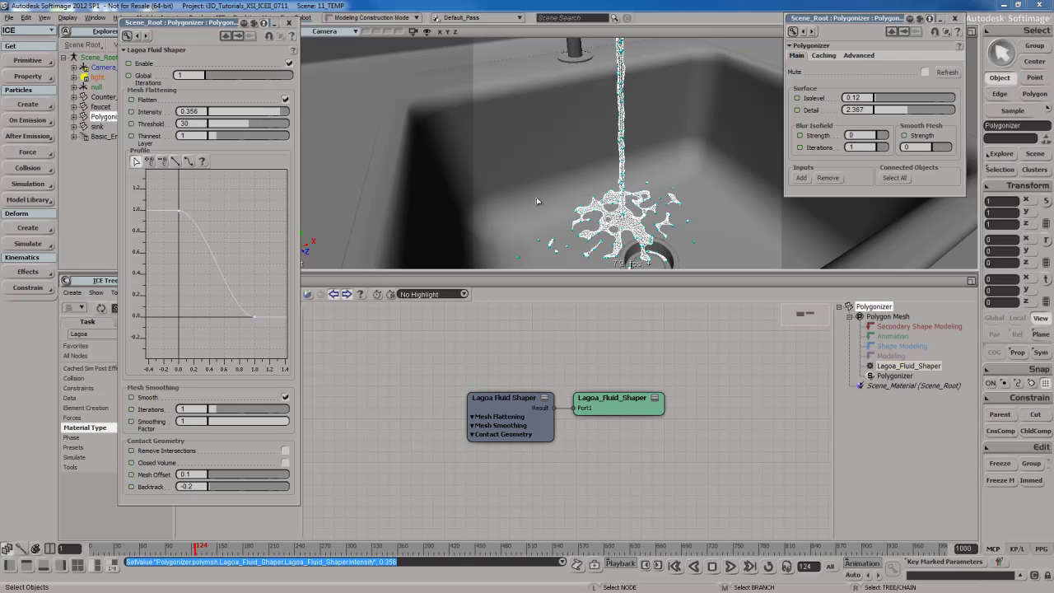
left_click(977, 35)
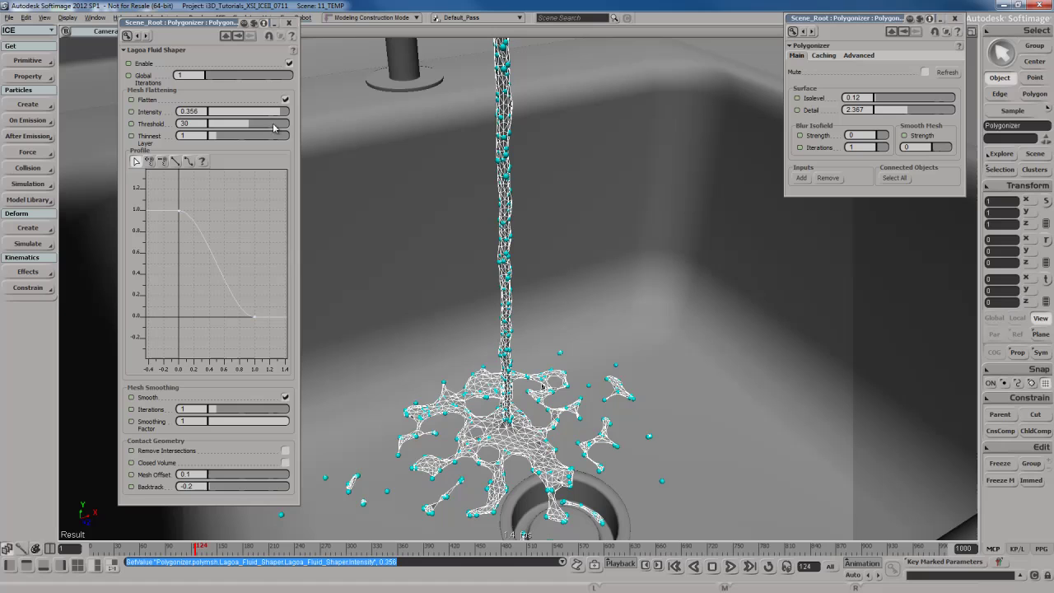
left_click_drag(277, 116, 250, 118)
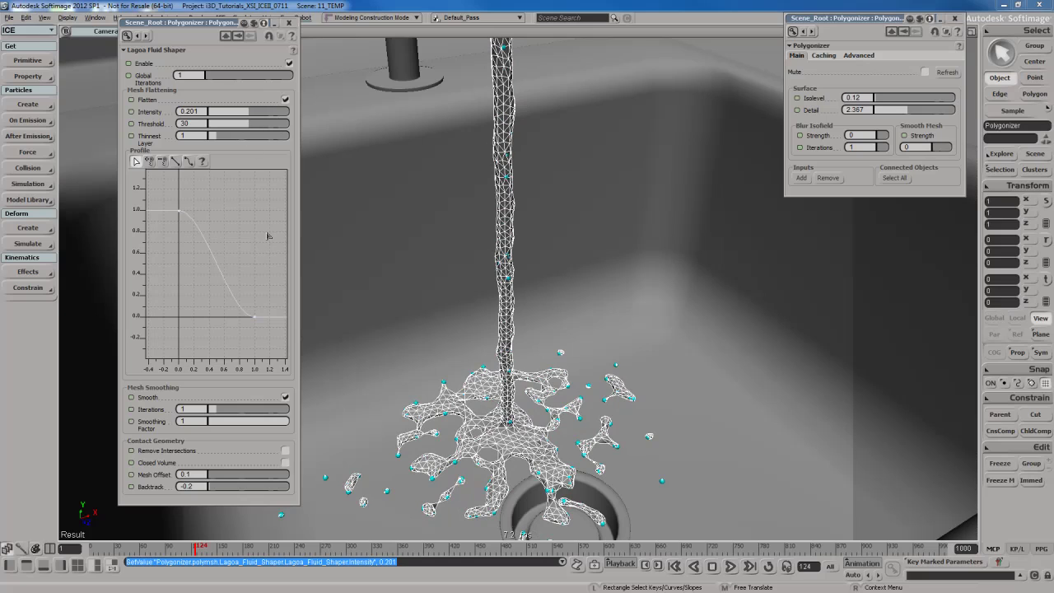
- Keep Mesh Smoothing Iterations at 1 and undo the last Smoothing Factor change
left_click(220, 413)
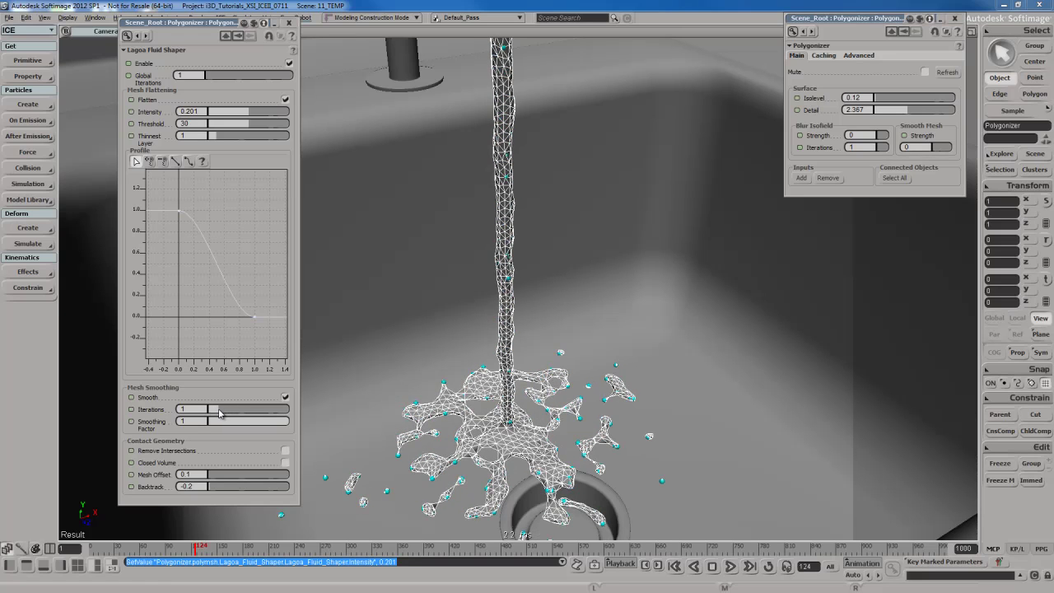
left_click(219, 411)
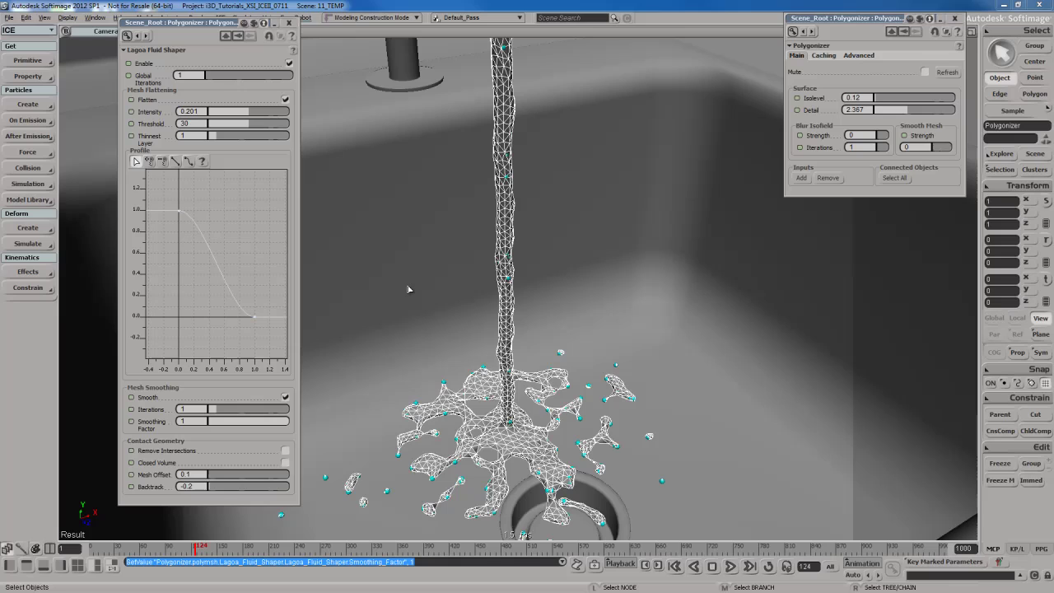
key("ctrl+z")
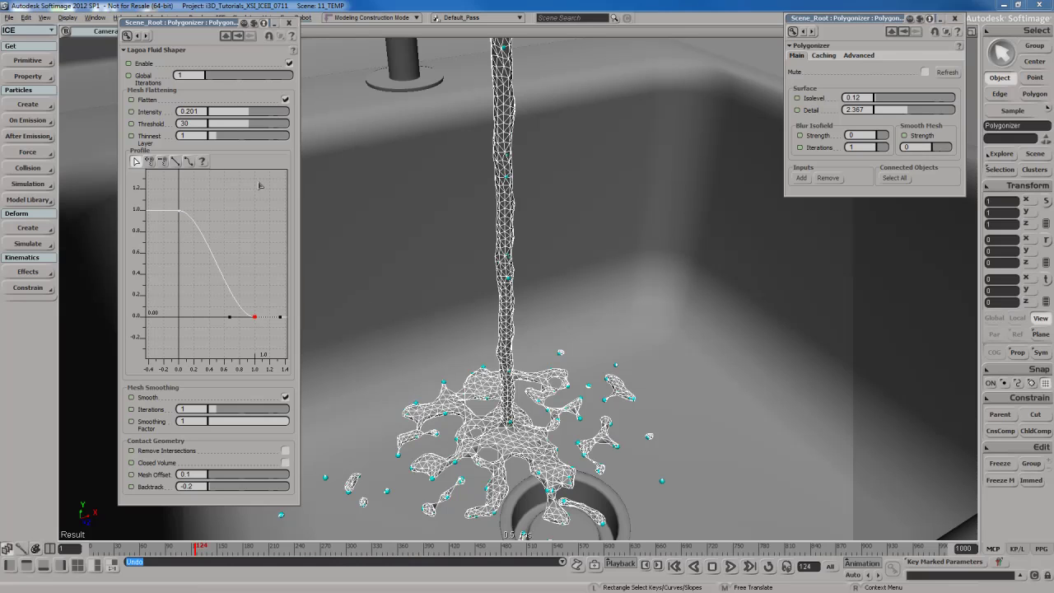
- Close the Fluid Shaper page and adjust Polygonizer Isolevel and Detail, settling Detail at 3.806
left_click(289, 22)
left_click_drag(886, 102, 882, 100)
left_click_drag(908, 110, 931, 112)
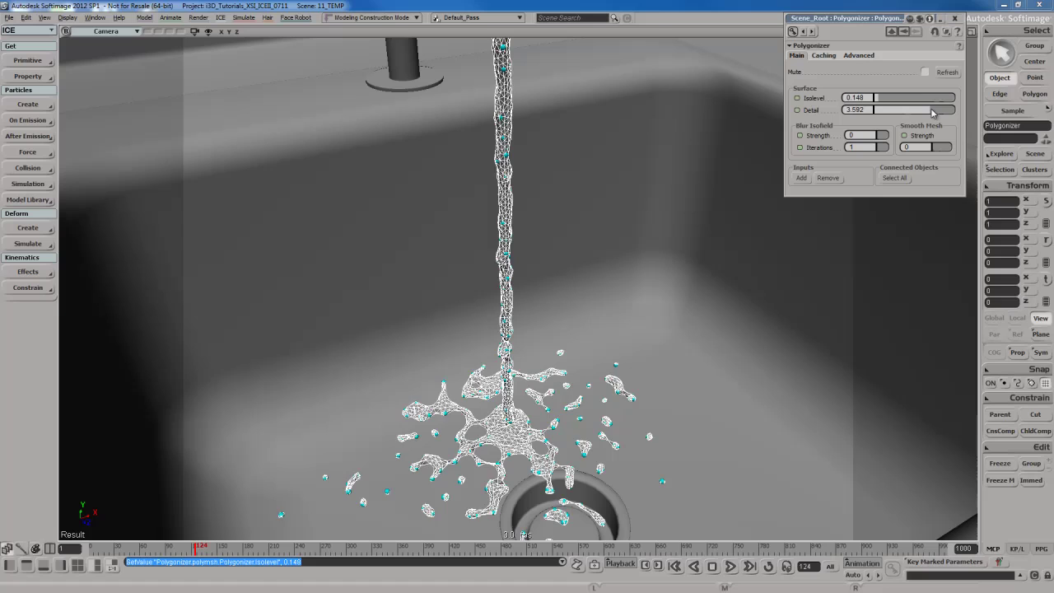
left_click_drag(933, 112, 952, 112)
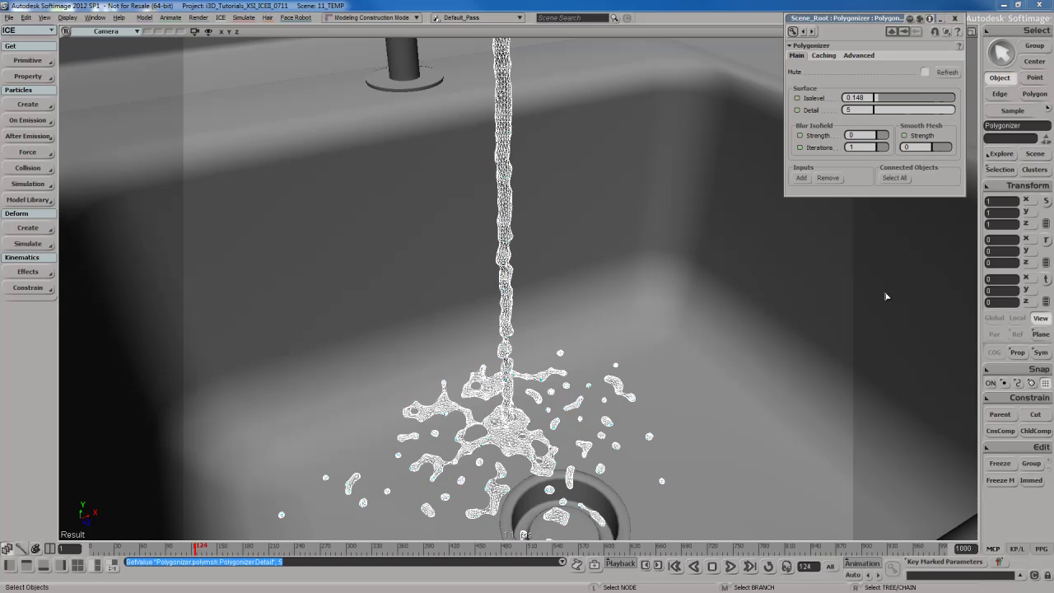
mouse_move(951, 112)
left_mouse_down()
mouse_move(926, 112)
mouse_move(959, 115)
mouse_move(935, 117)
left_mouse_up()
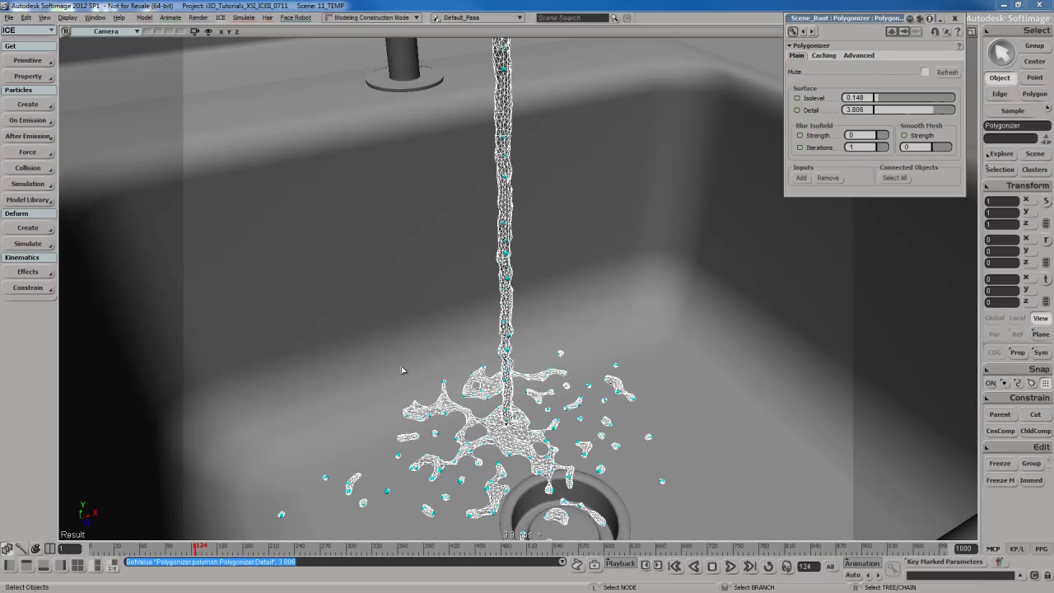
- Preview the splash in a render region, then raise Isolevel to 0.195 to fill mesh gaps
key("q")
mouse_move(286, 225)
left_mouse_down()
mouse_move(393, 348)
mouse_move(732, 525)
left_mouse_up()
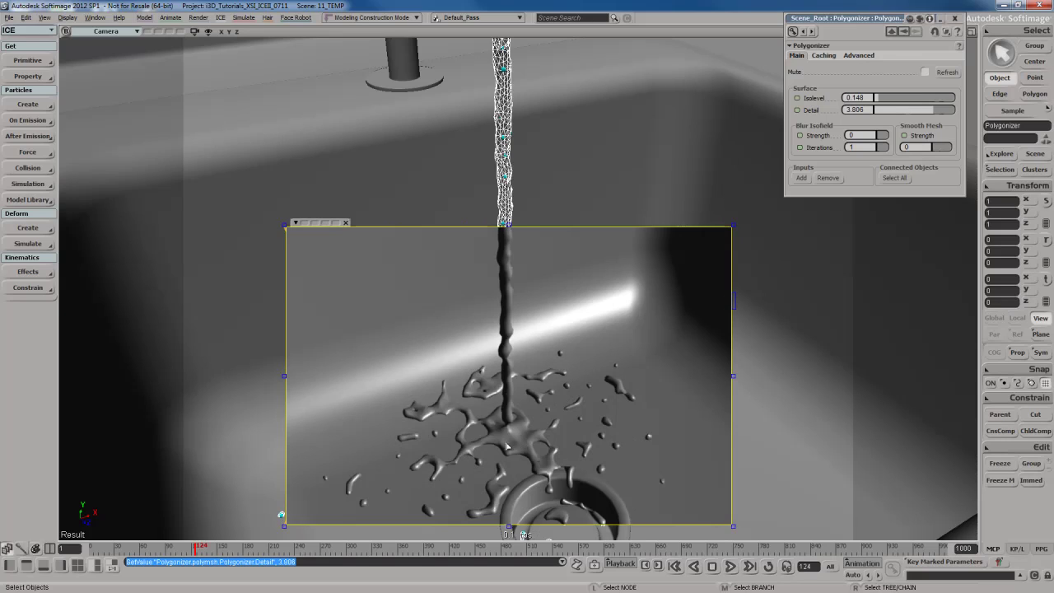
key("q")
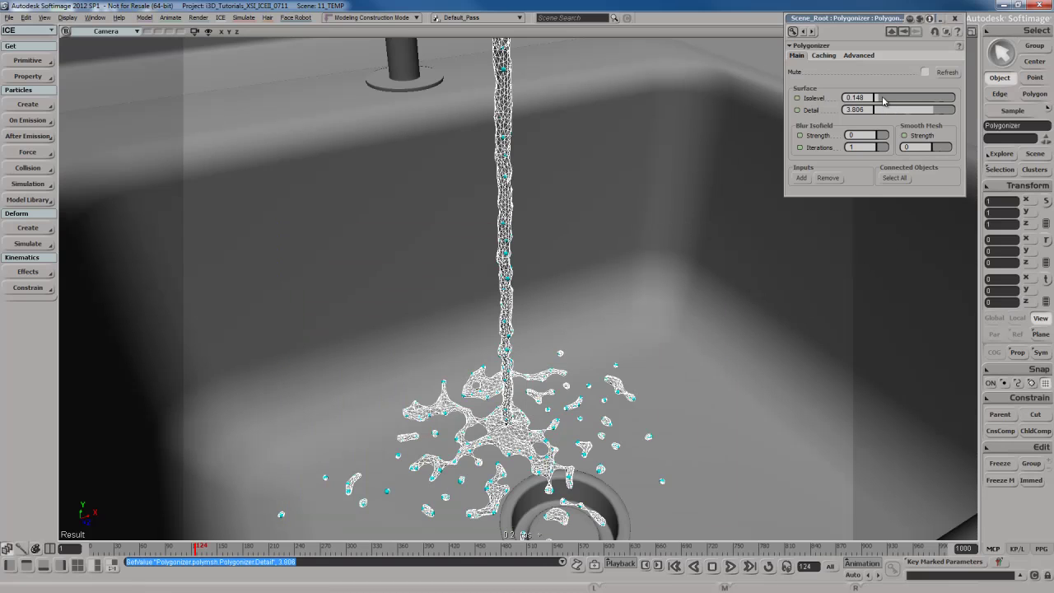
left_click_drag(881, 100, 882, 103)
key("s")
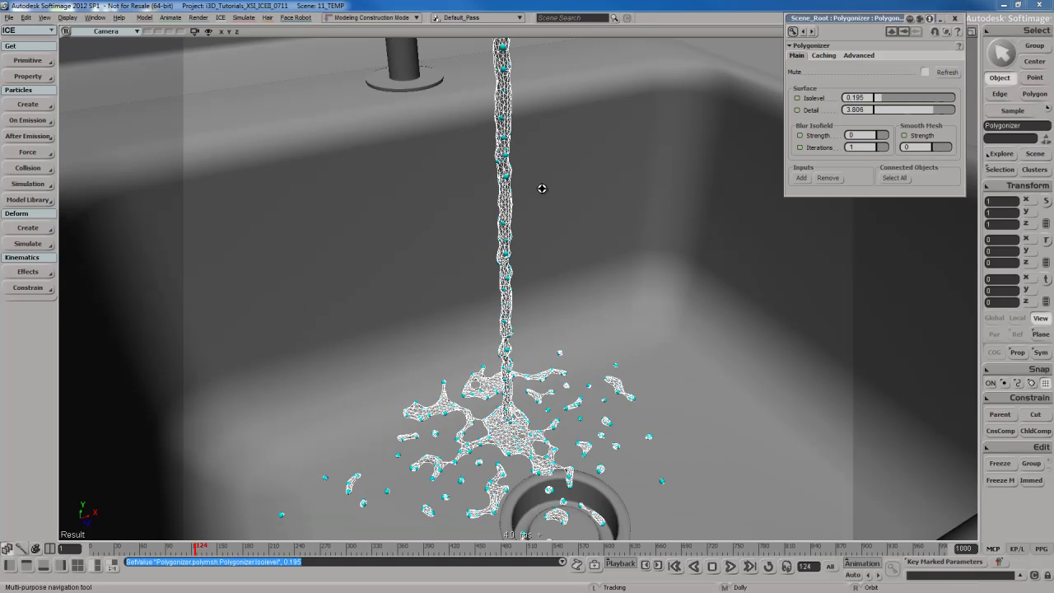
right_click_drag(545, 158, 772, 165)
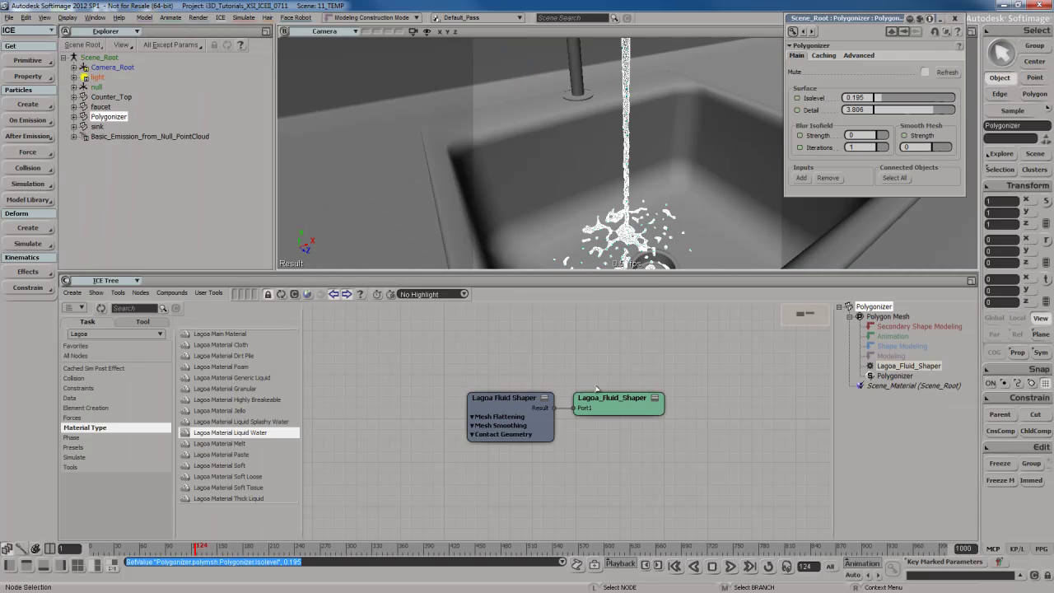
- Set the Lagoa Emit Grid Initial Force Y to -10 on the water emitter point cloud
left_click(144, 137)
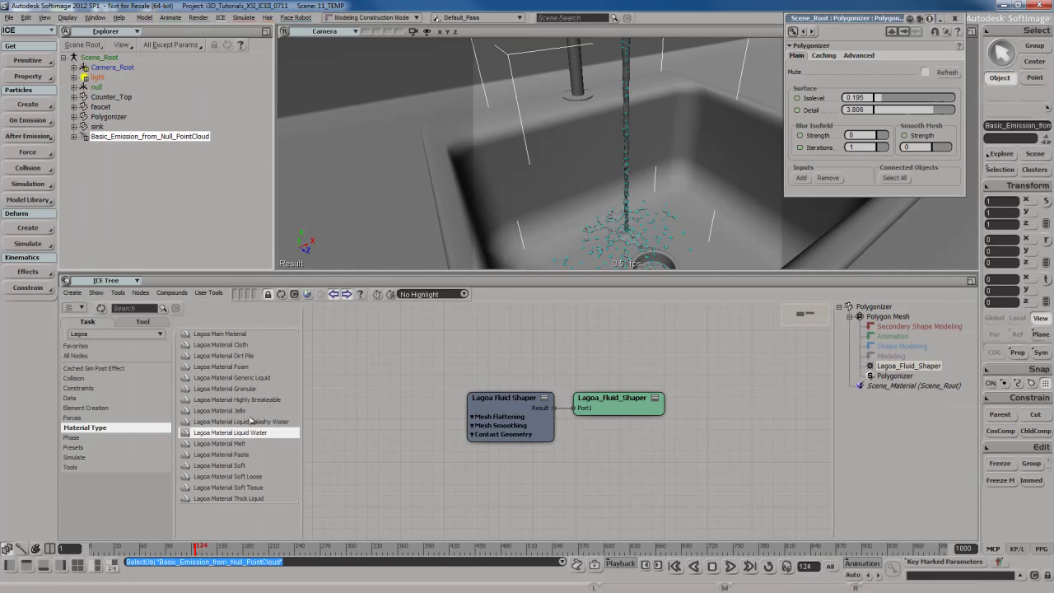
left_click(290, 295)
double_click(557, 313)
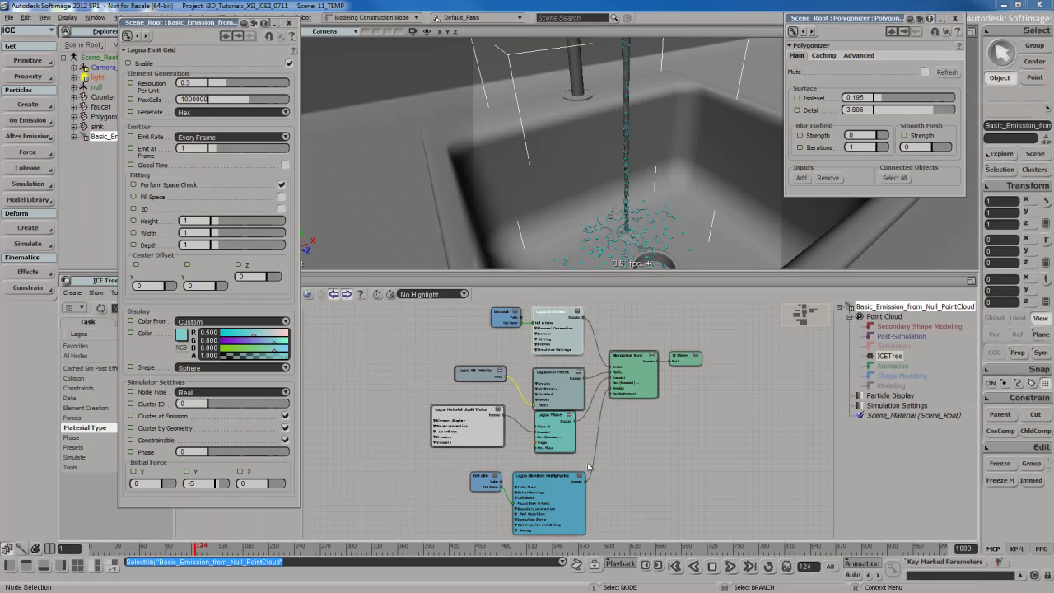
left_click(216, 483)
type("-10")
key("Return")
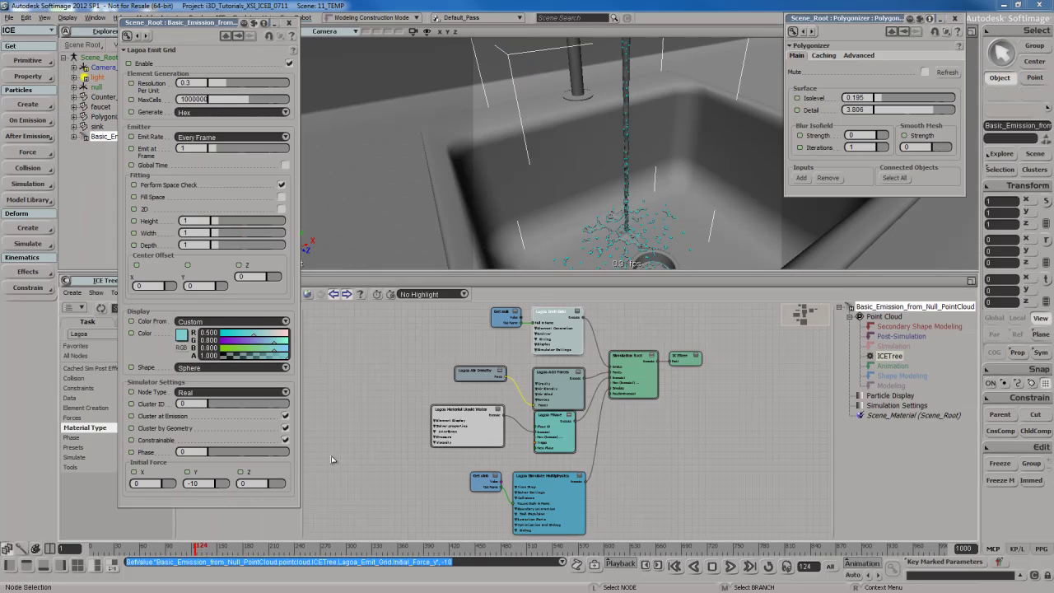
left_click(289, 24)
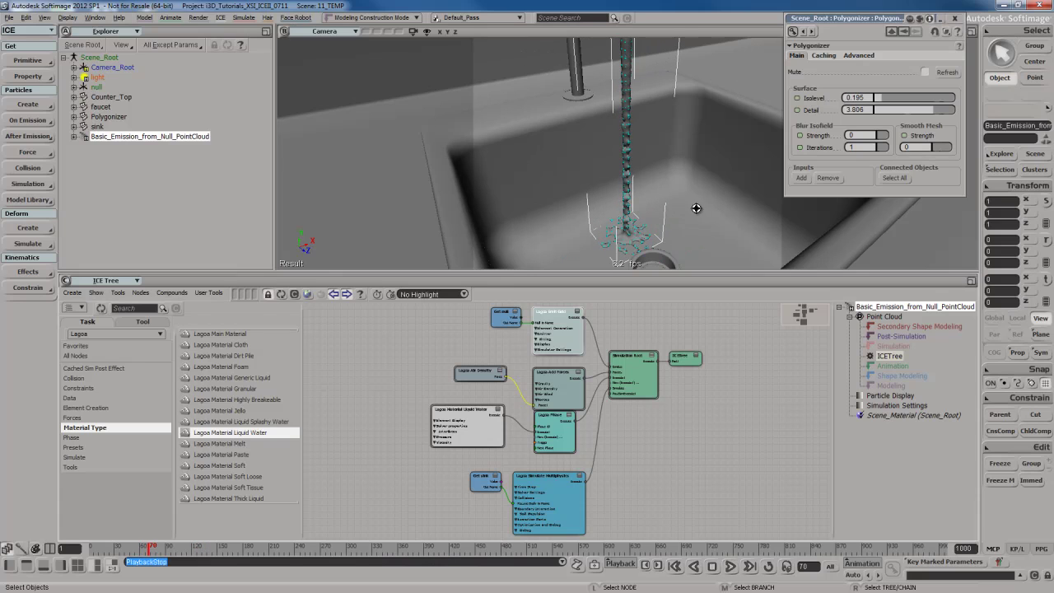
- Preview the faster falling stream in a render region and reframe the camera on it
middle_click_drag(690, 205, 516, 182)
middle_click(516, 182)
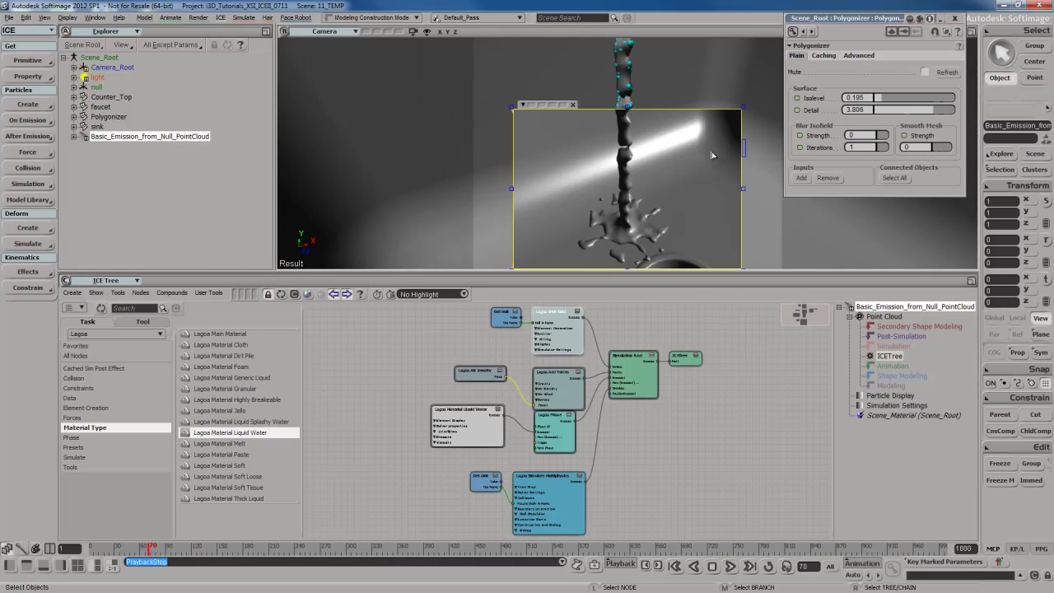
key("s")
middle_click_drag(662, 110, 674, 168)
key("space")
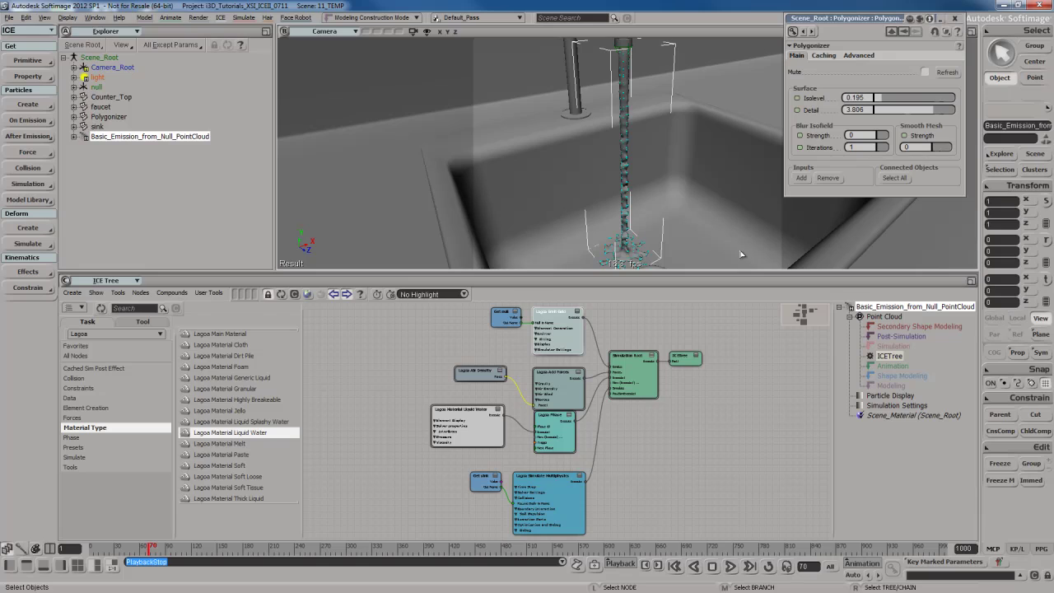
- Move the Liquid Water and Phase nodes lower right to tidy the ICE Tree
left_click(716, 454)
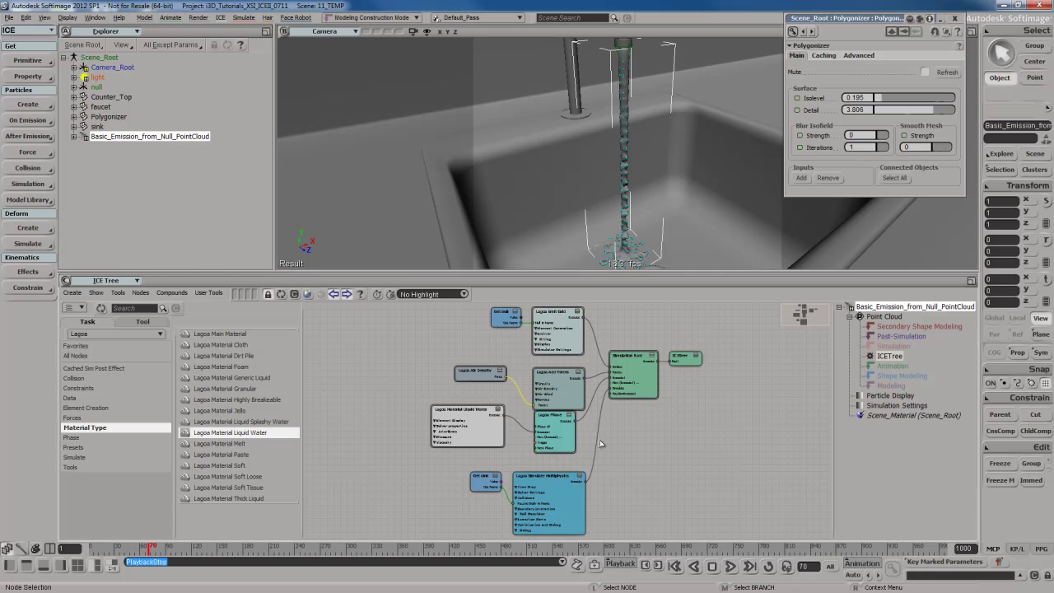
left_click_drag(570, 437, 577, 442)
left_click_drag(478, 428, 503, 439)
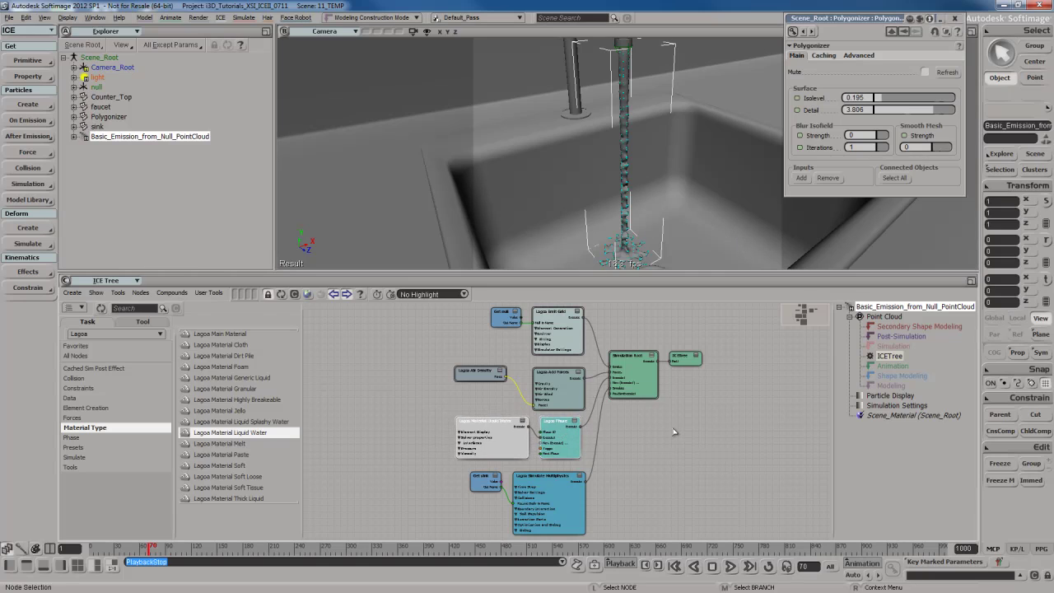
left_click(718, 444)
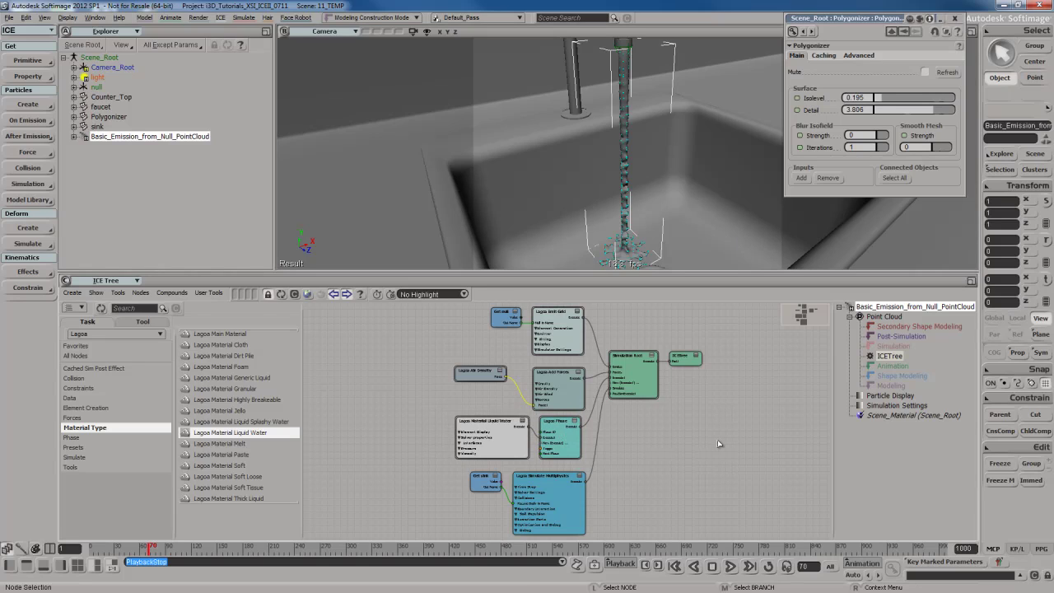